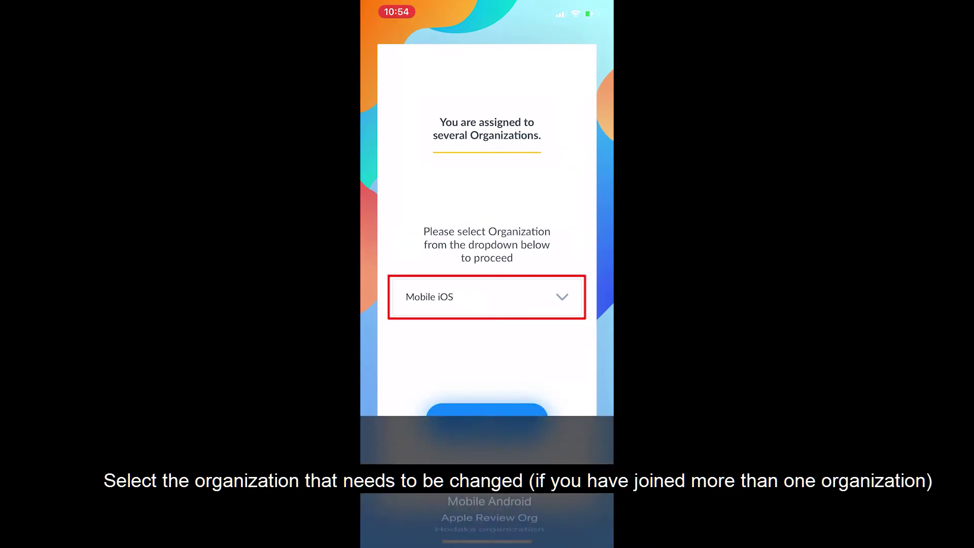
scroll(487, 480, down, 3)
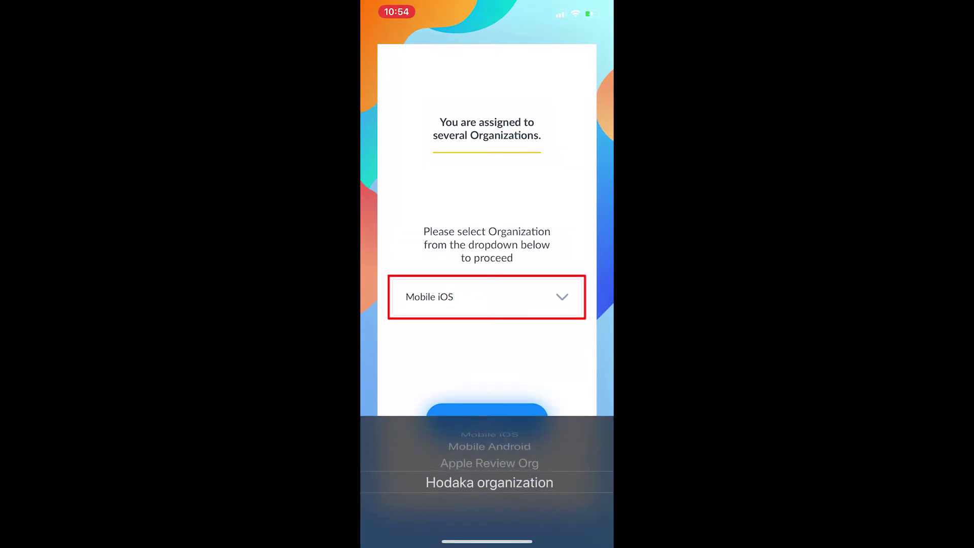
Step: Sign in with Hodaka organization selected as the organization
click(487, 358)
Step: Confirm sign-in and connect to the device so it retrieves information from Cloud
click(487, 421)
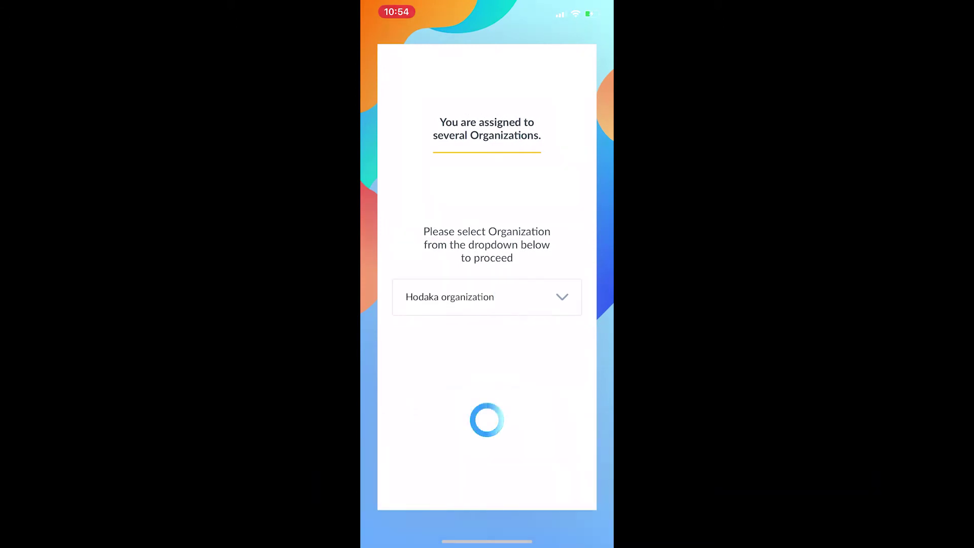
click(487, 338)
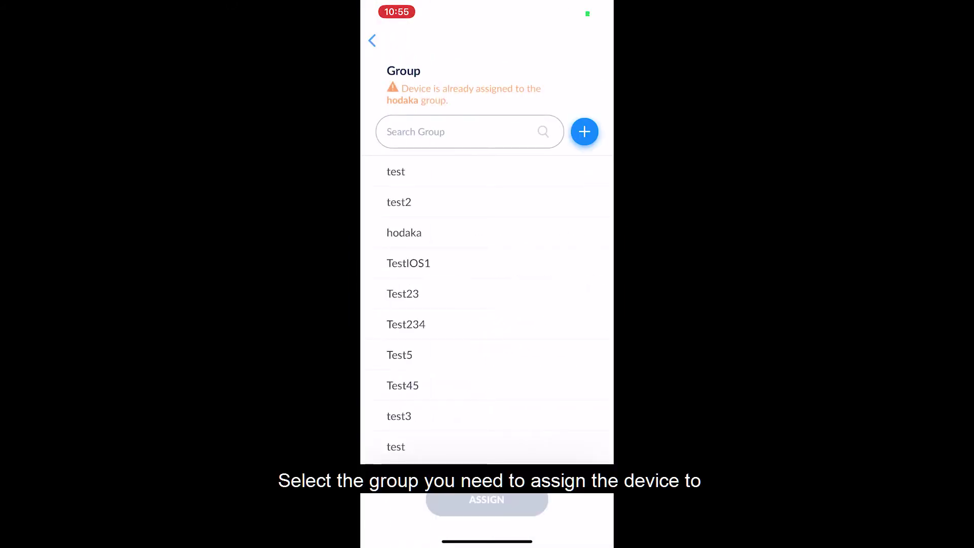
Step: Assign the device to the Test234 group from the Transfer Device group list
click(457, 324)
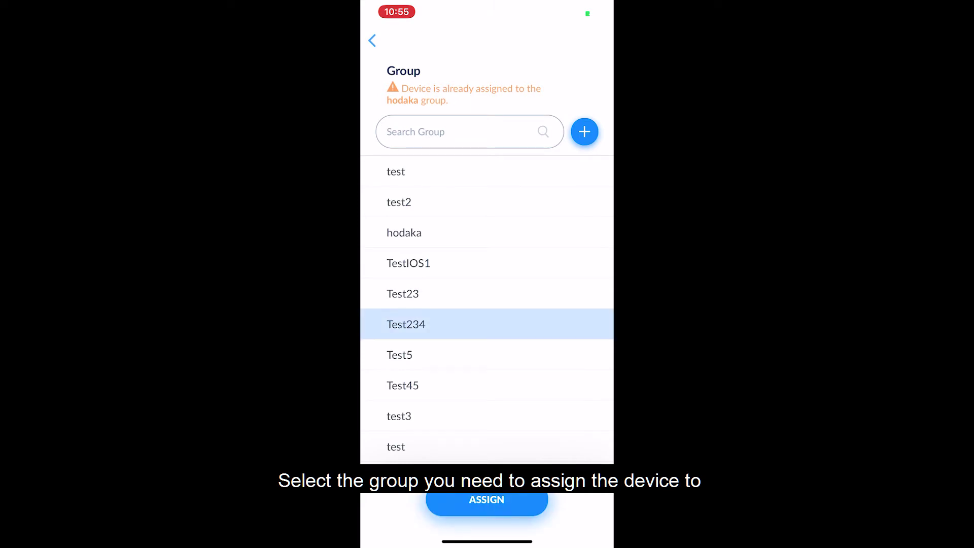
click(486, 499)
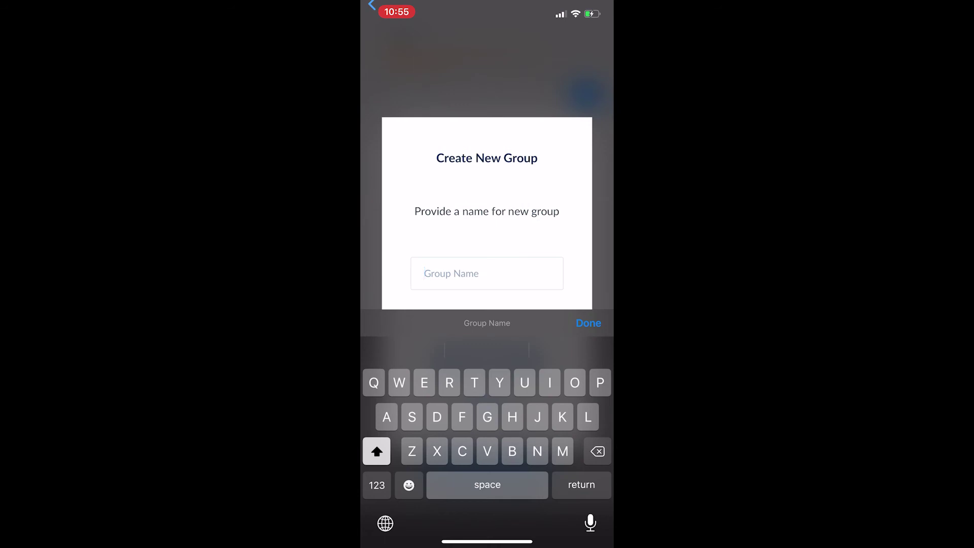
text(NewGroup)
Step: Create the group NewGroup and assign the device to it
key(Return)
click(487, 401)
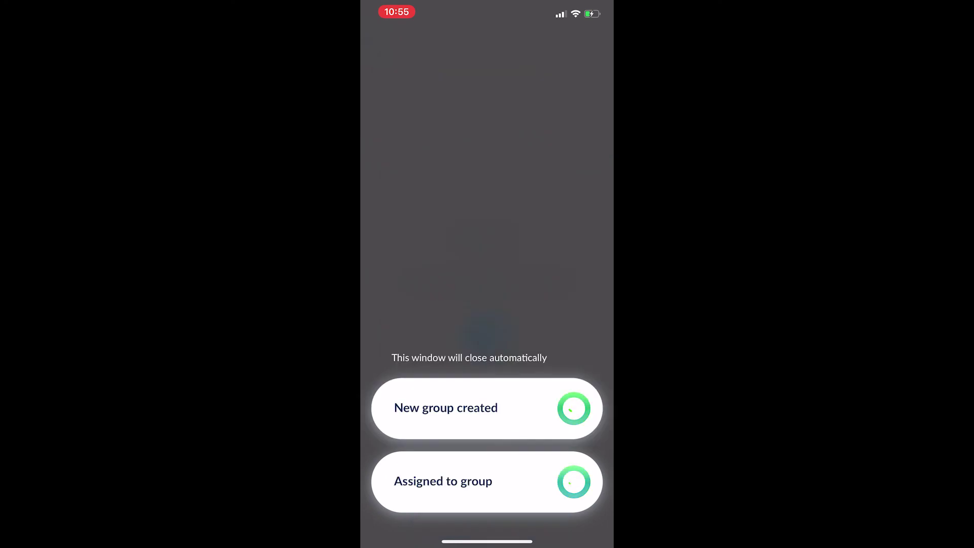